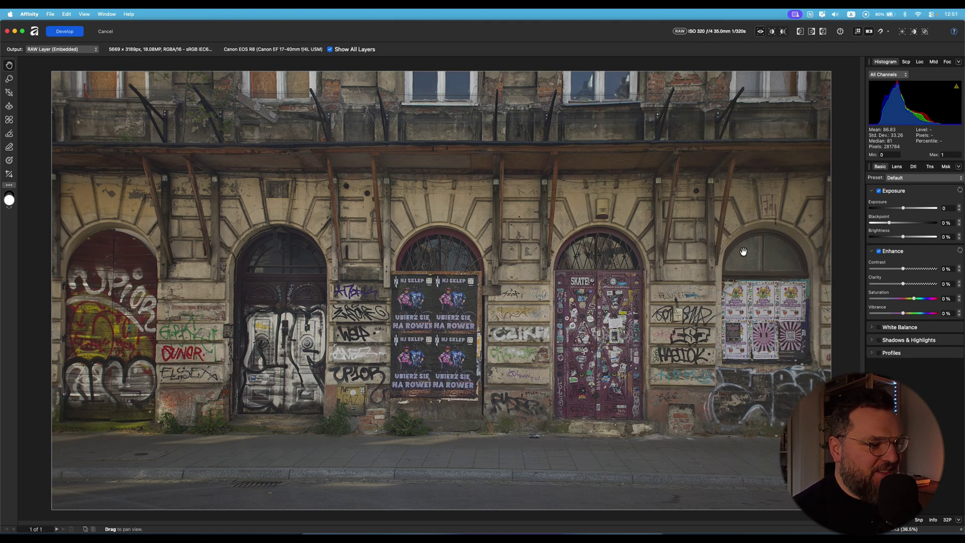
- Commit the raw photo's crop and develop it into the Pixel persona as layer IMG_6518.CR3
key(super+comma)
key(super+w)
drag(463, 154, 460, 153)
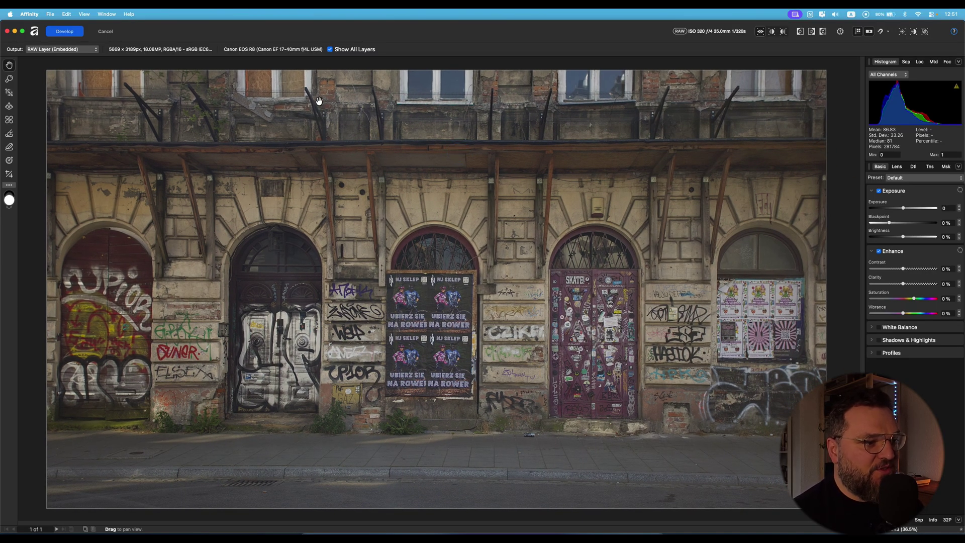
click(9, 174)
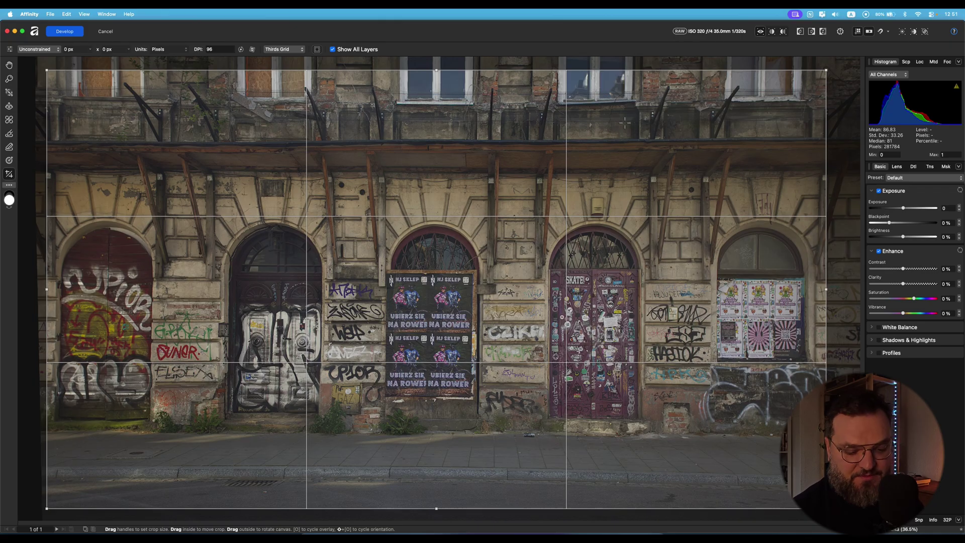
key(Return)
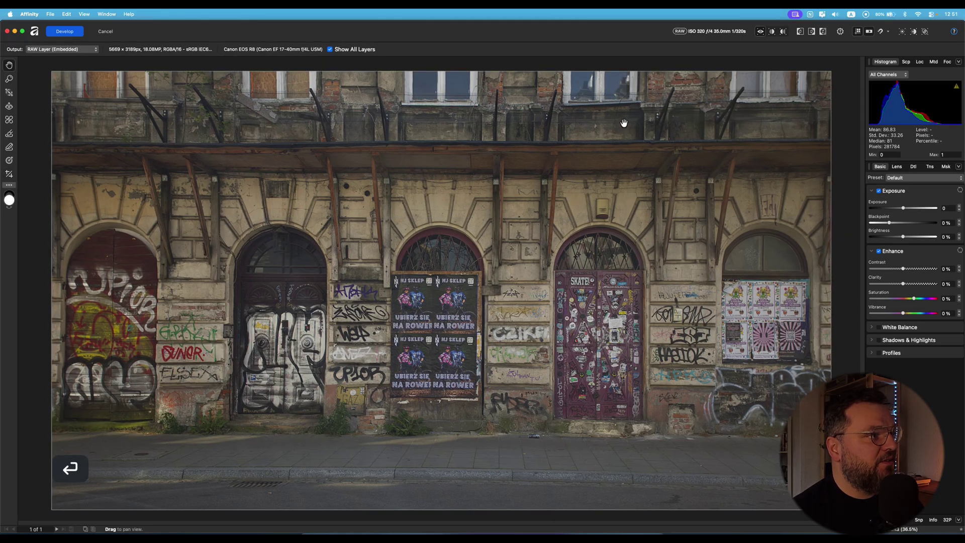
click(72, 34)
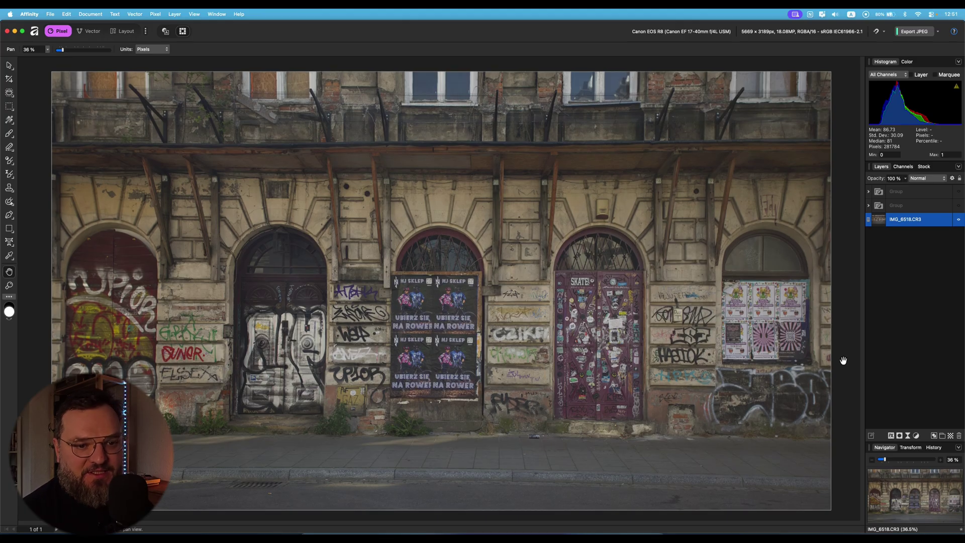
- Add a Brightness / Contrast adjustment and move its settings panel aside
click(917, 436)
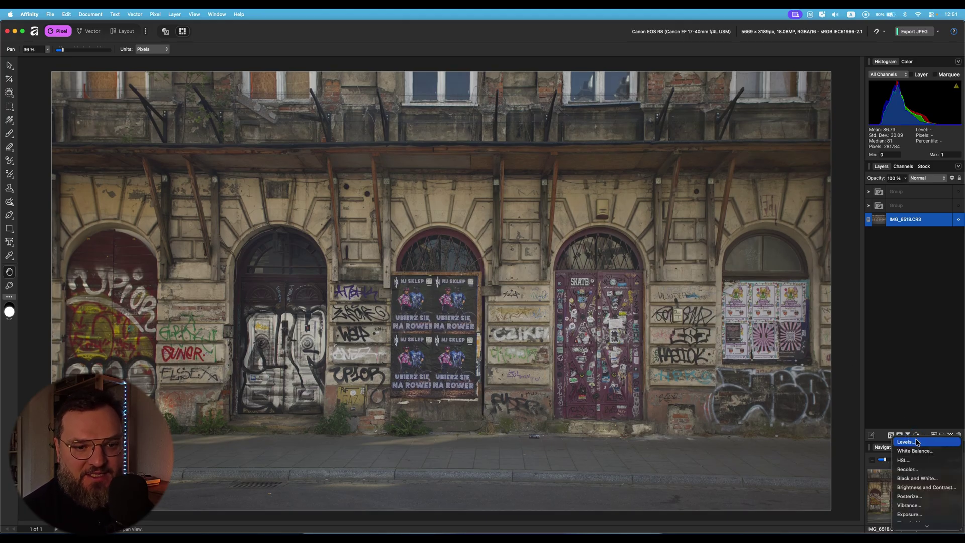
click(949, 489)
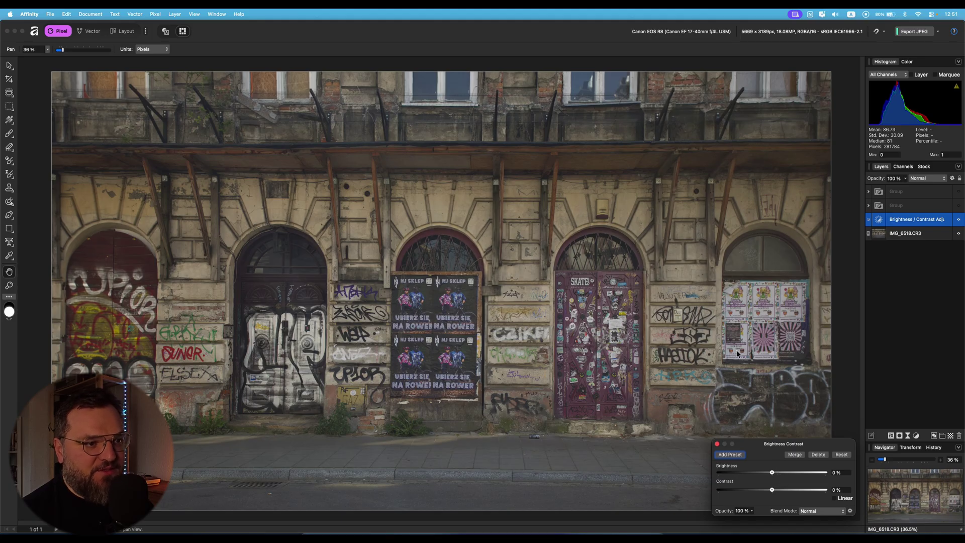
drag(788, 444, 805, 294)
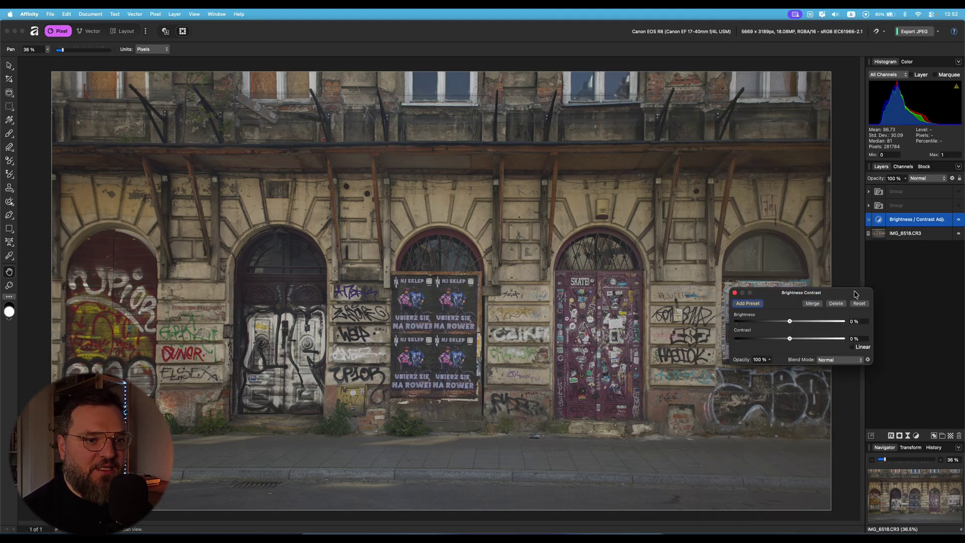
- Attach a luminosity range mask to the adjustment using the Shadows preset
click(901, 437)
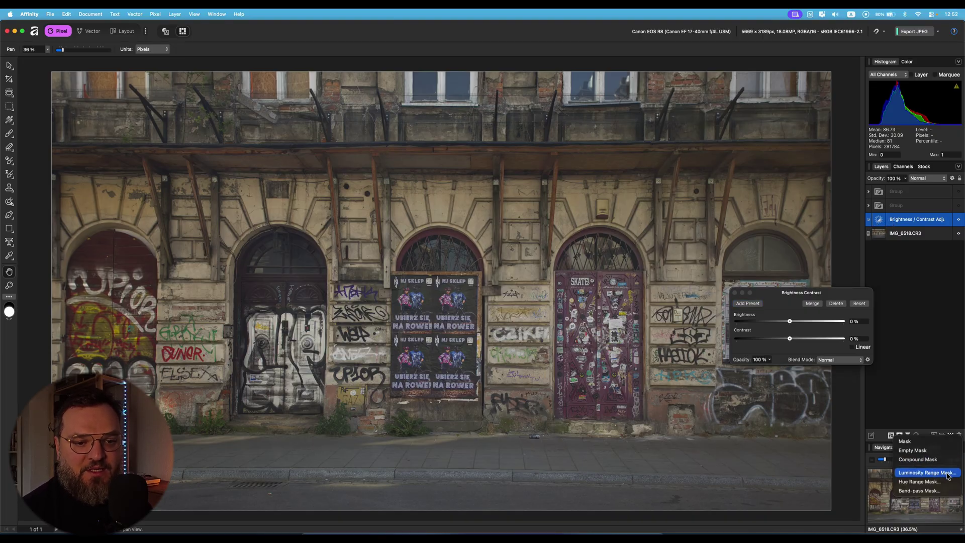
click(948, 476)
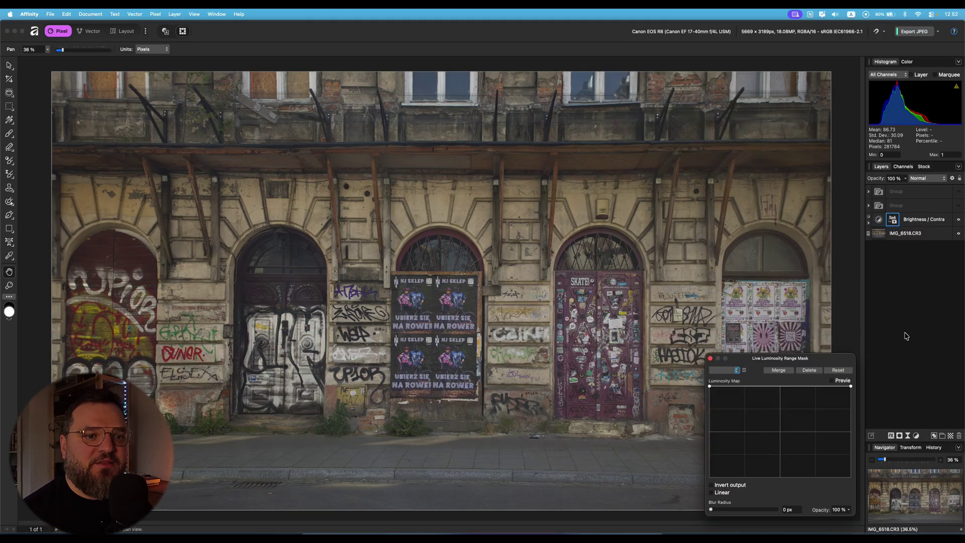
click(727, 376)
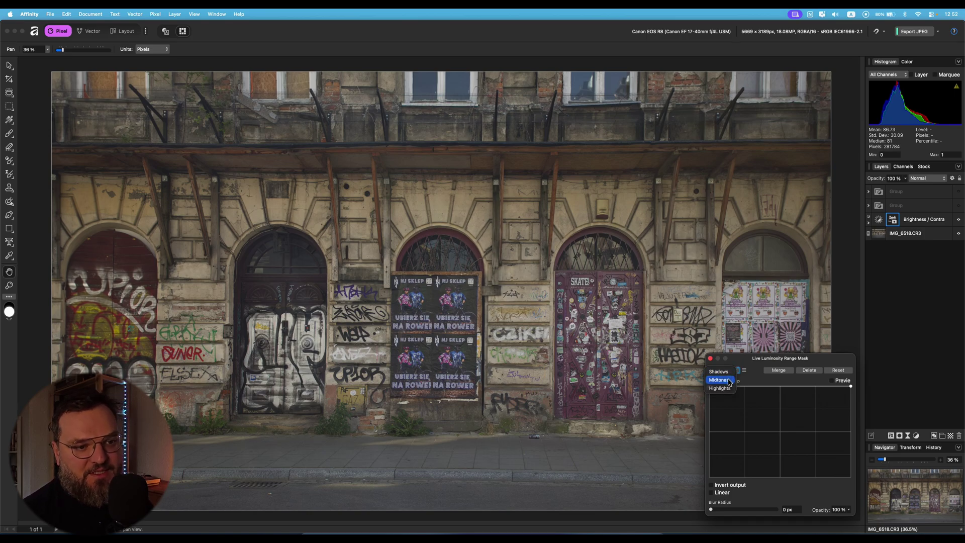
click(729, 381)
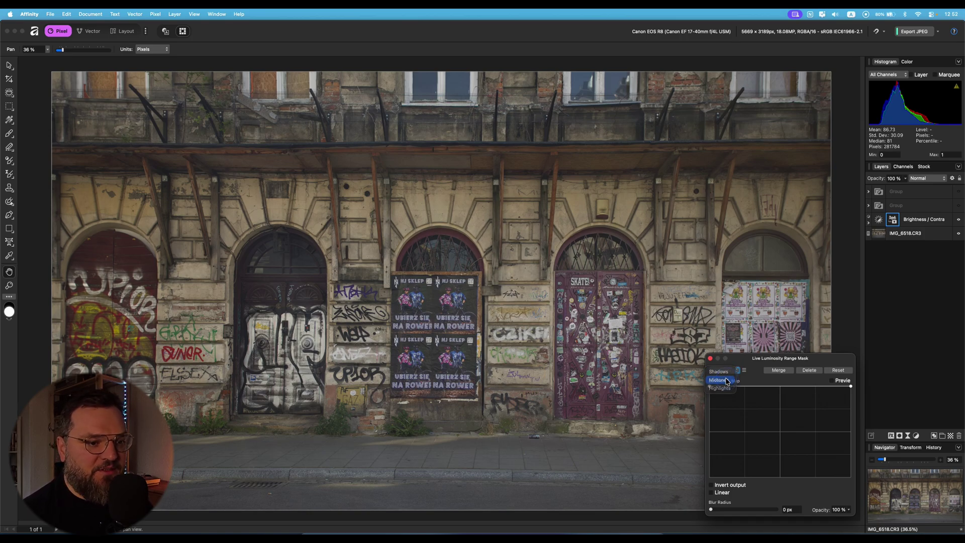
click(724, 376)
click(714, 363)
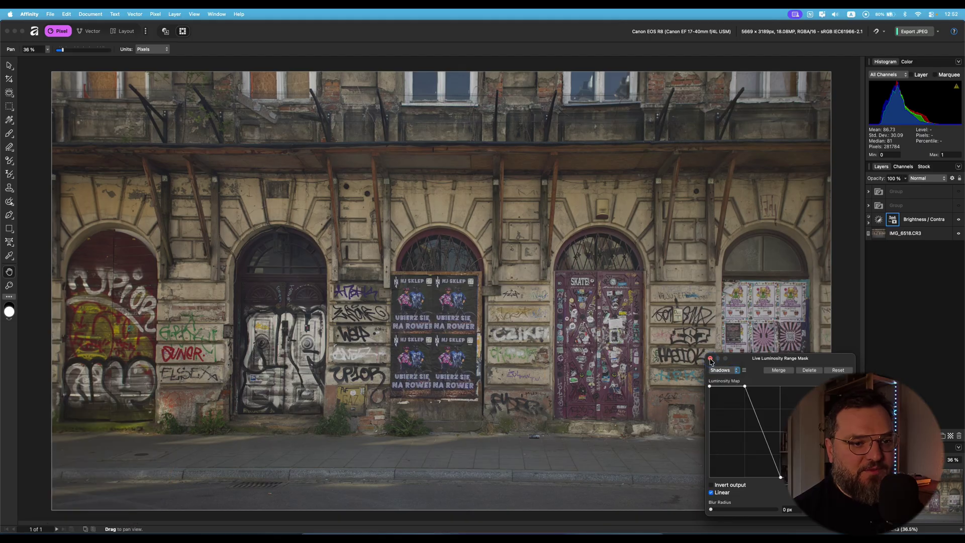
click(710, 358)
- Set the shadow-masked Brightness / Contrast to -9% brightness and 7% contrast
click(878, 221)
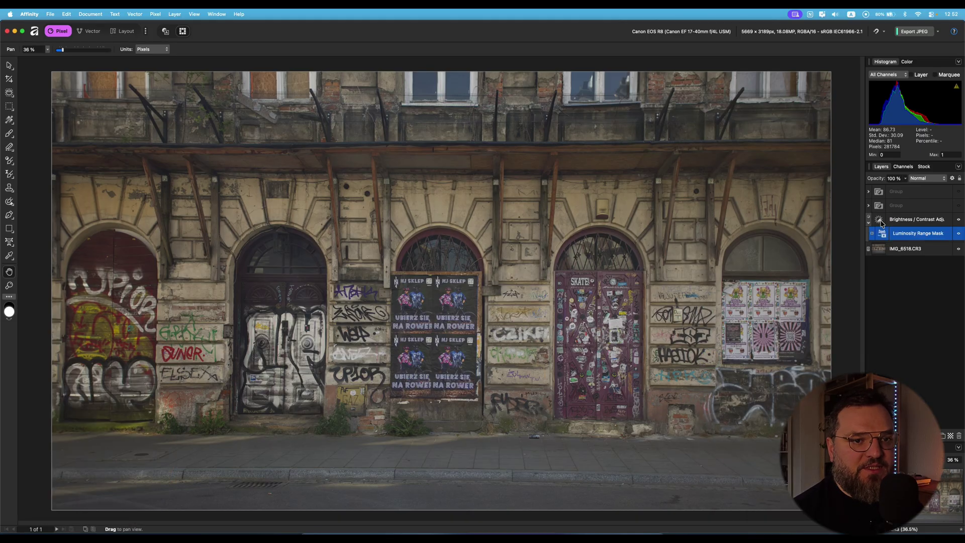
click(880, 223)
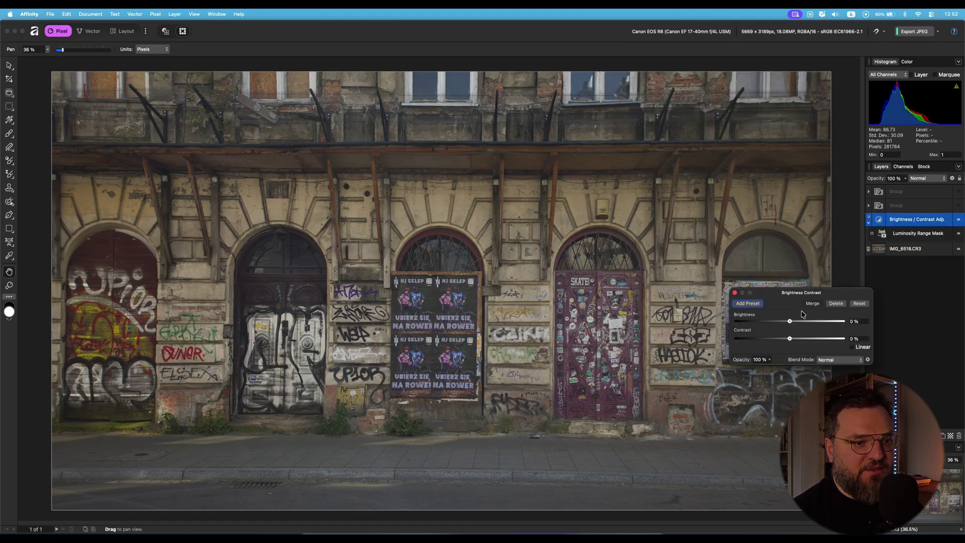
drag(789, 324, 794, 342)
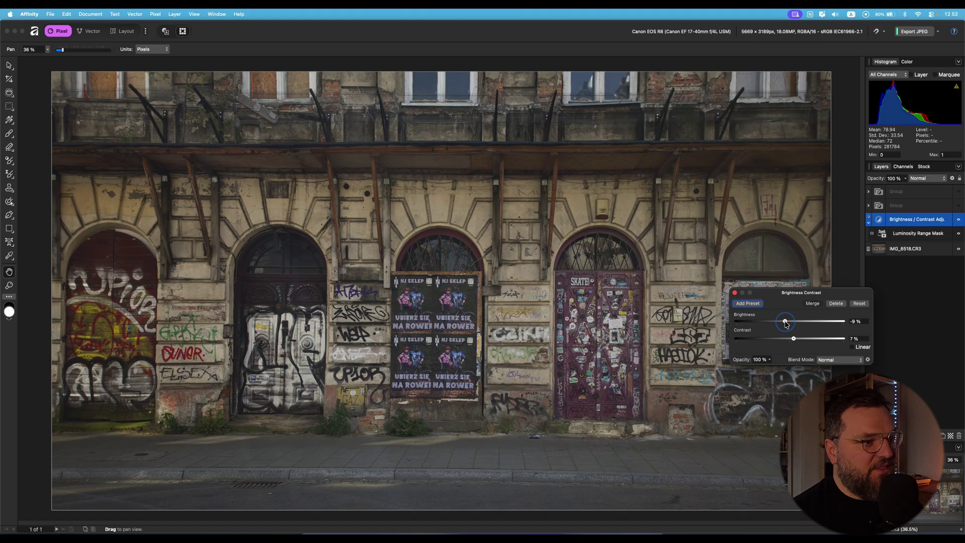
click(735, 293)
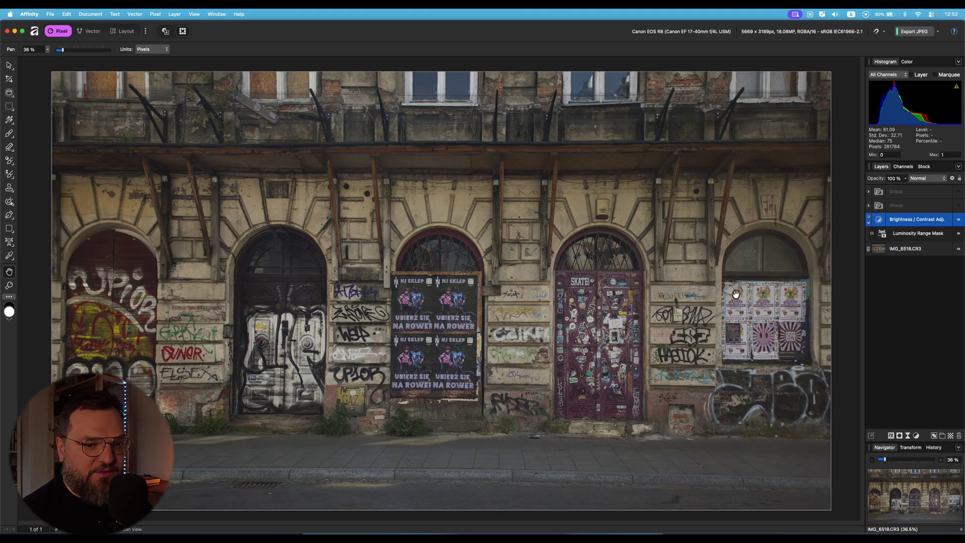
- Add Levels at the top of the stack, lowering white level to 79% and raising black level to 5%
click(915, 437)
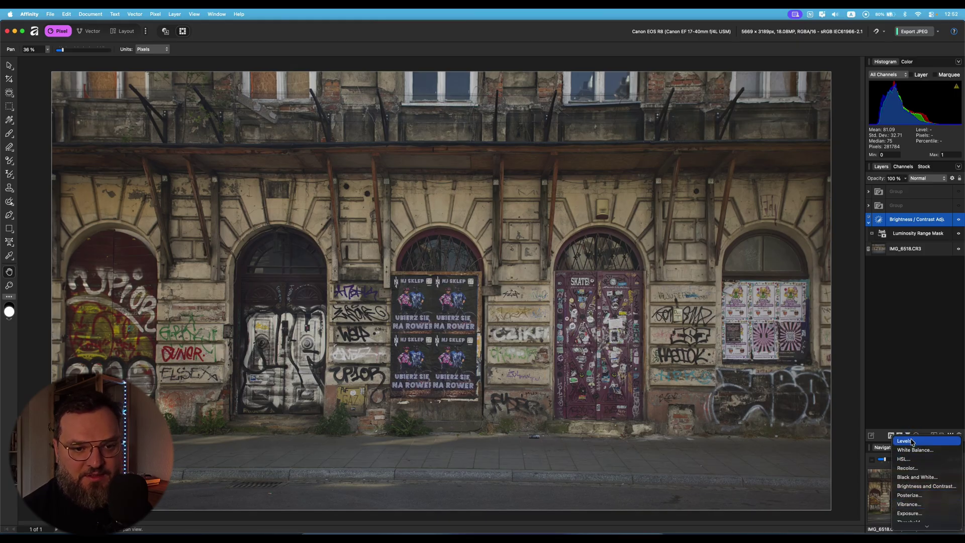
click(912, 442)
drag(867, 300, 837, 300)
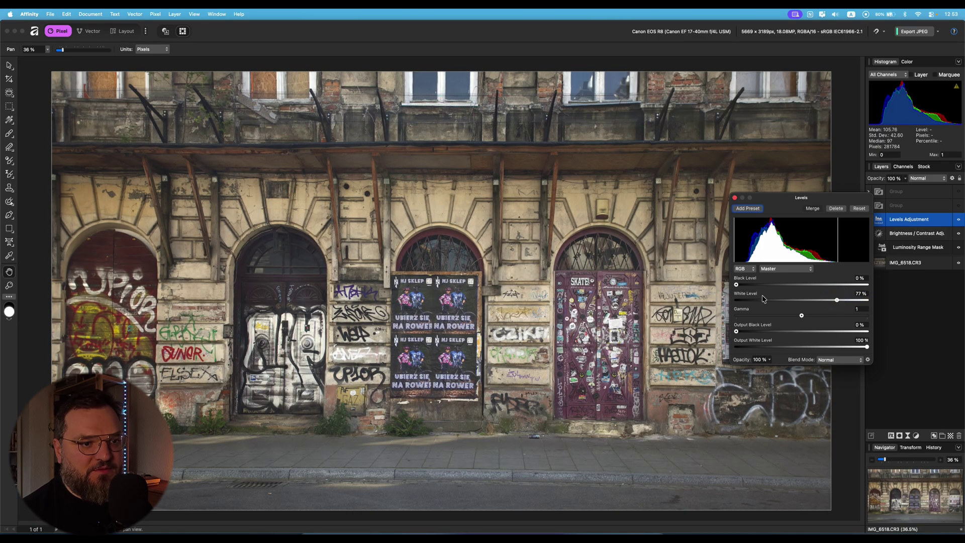
drag(738, 286, 744, 288)
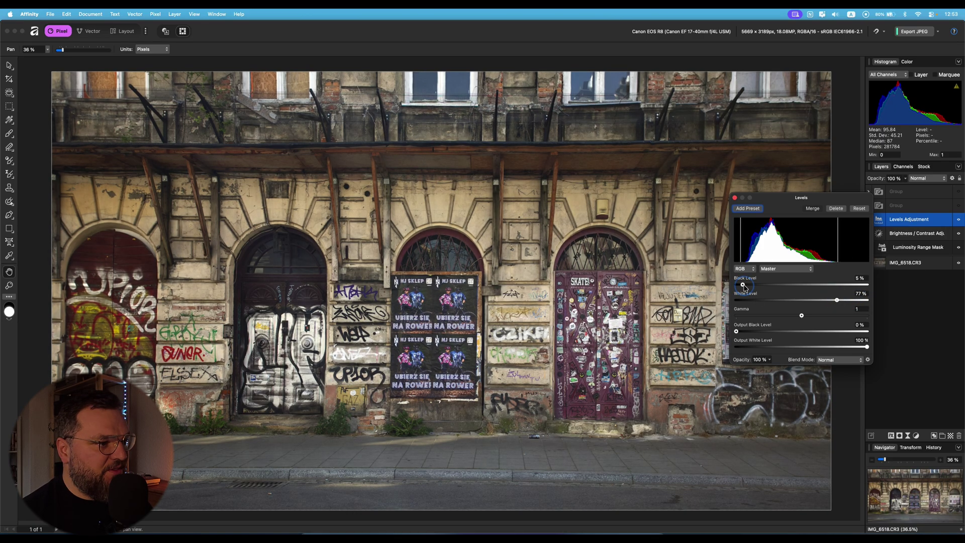
click(734, 198)
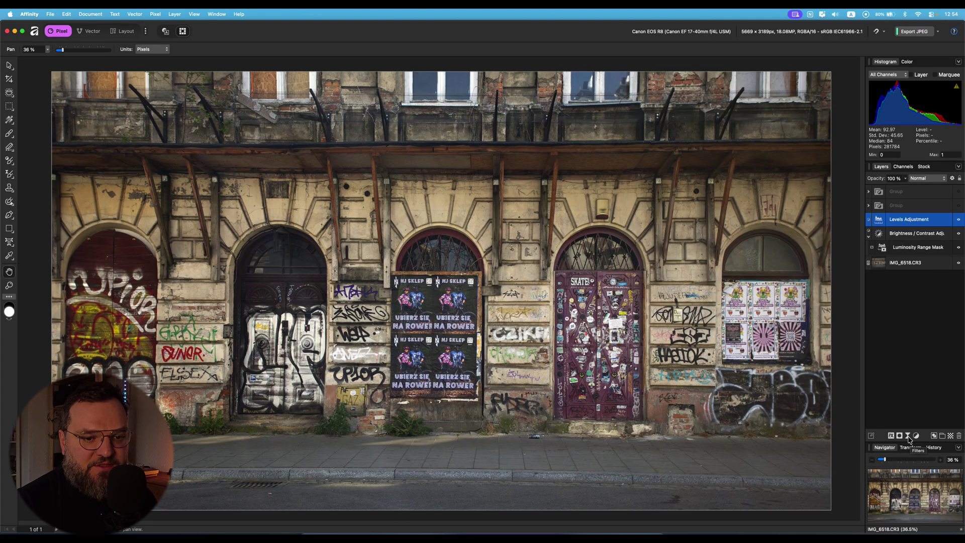
- Add a Clarity live filter layer above the Levels adjustment, strength still at 0%
click(908, 435)
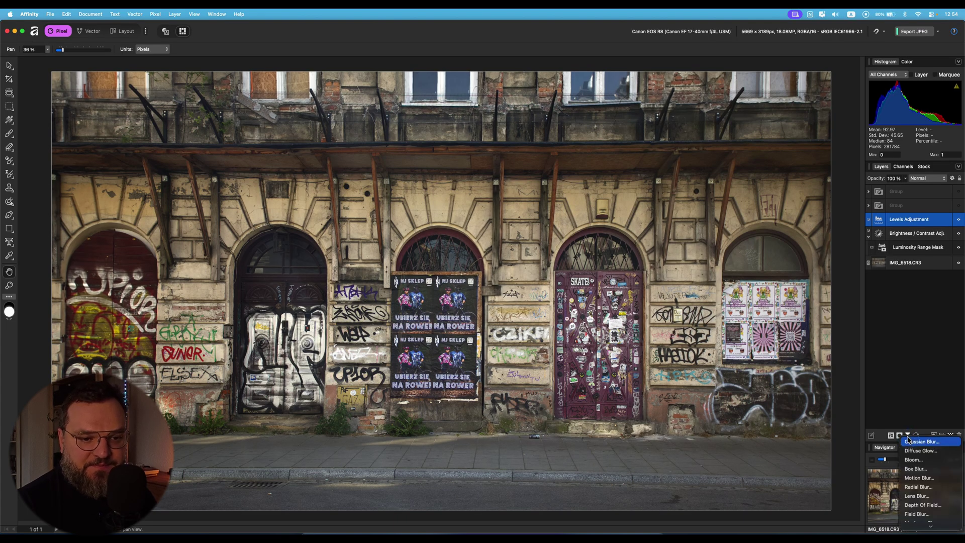
mouse_move(927, 528)
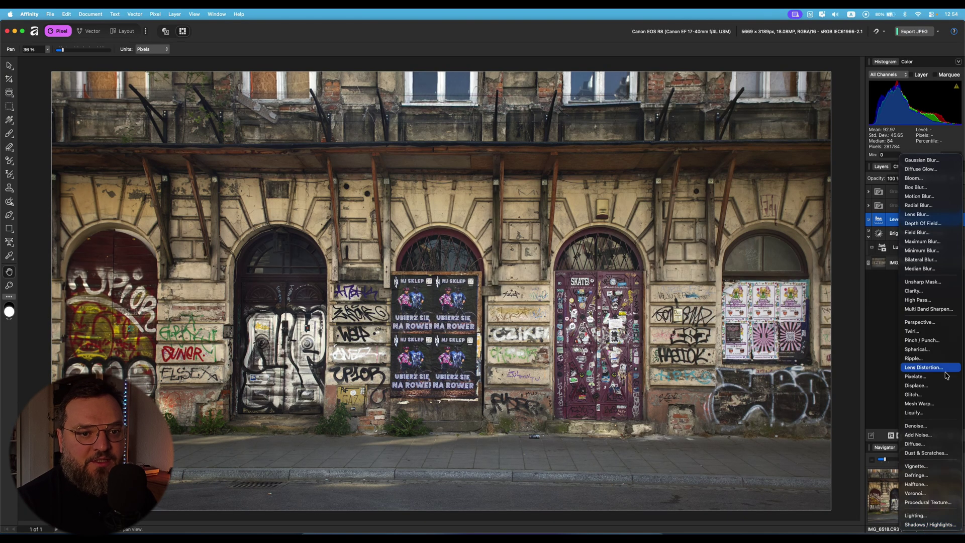
click(924, 291)
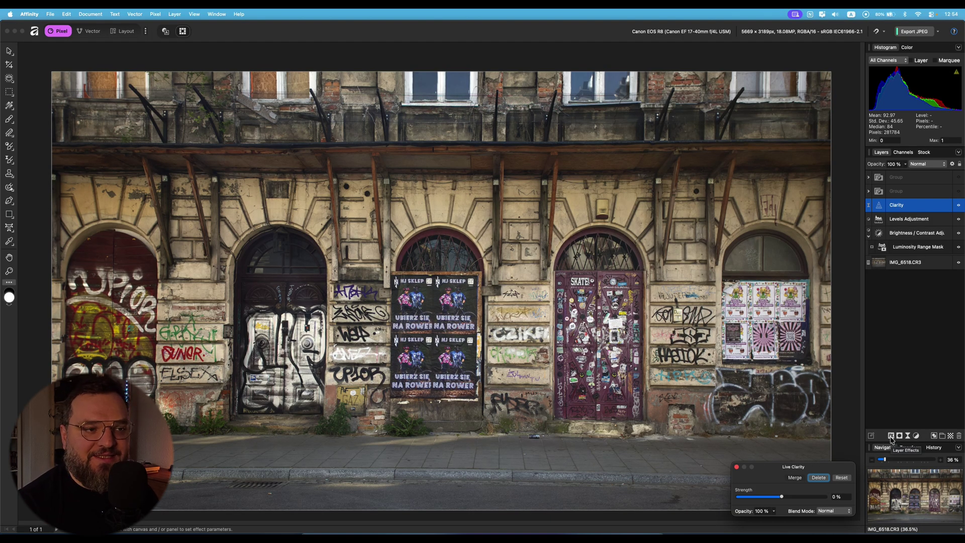
- Browse Layer > New Live Filter Layer > Sharpen to locate Clarity
click(157, 14)
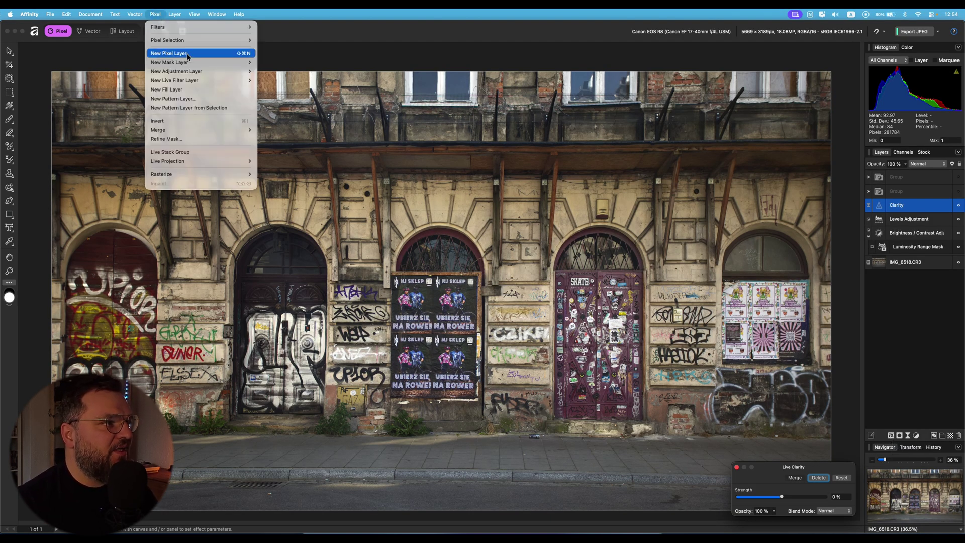
mouse_move(194, 72)
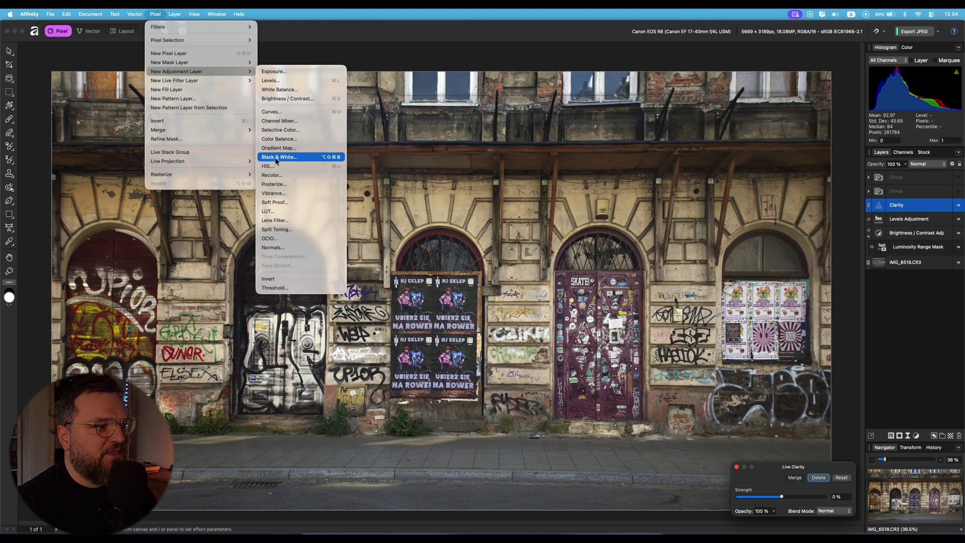
mouse_move(228, 82)
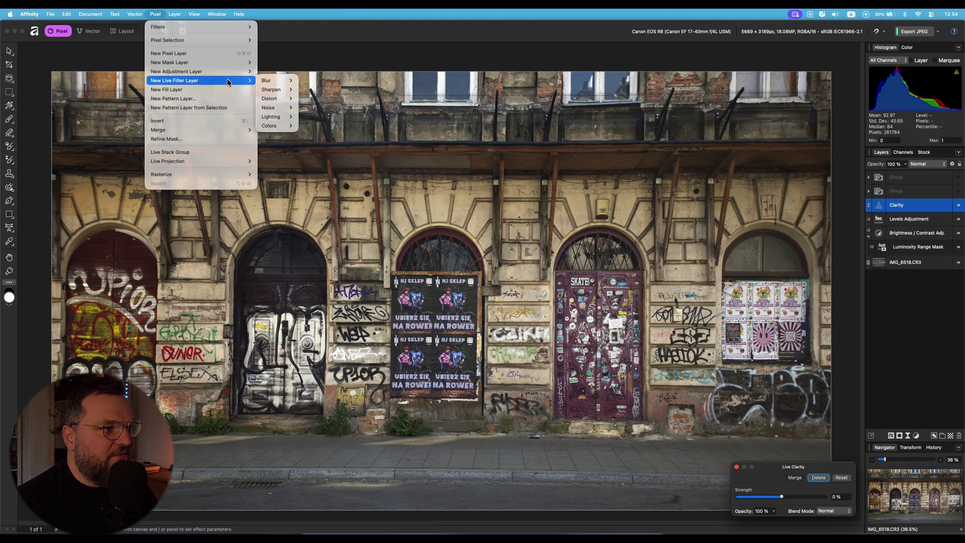
mouse_move(275, 89)
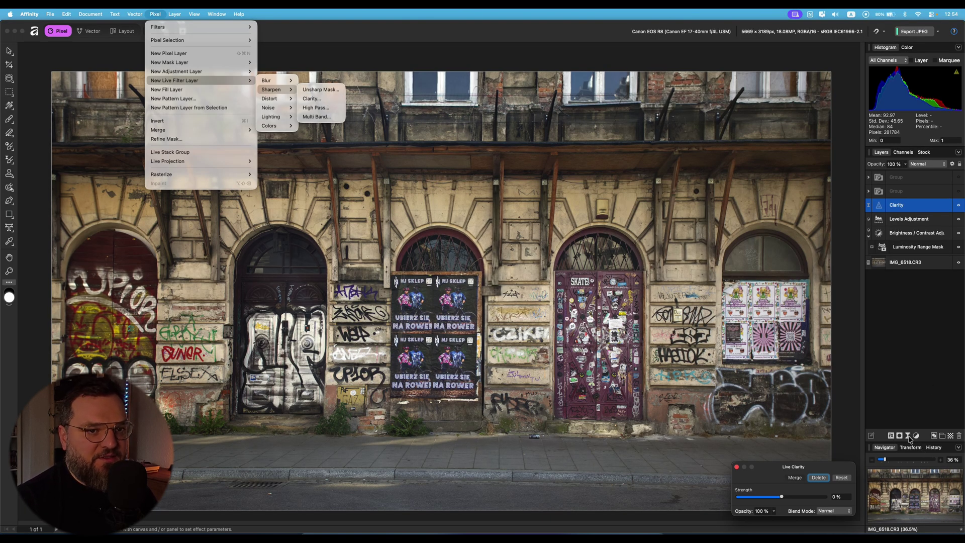
- Set the Clarity filter's strength to 59% and close its panel
click(801, 470)
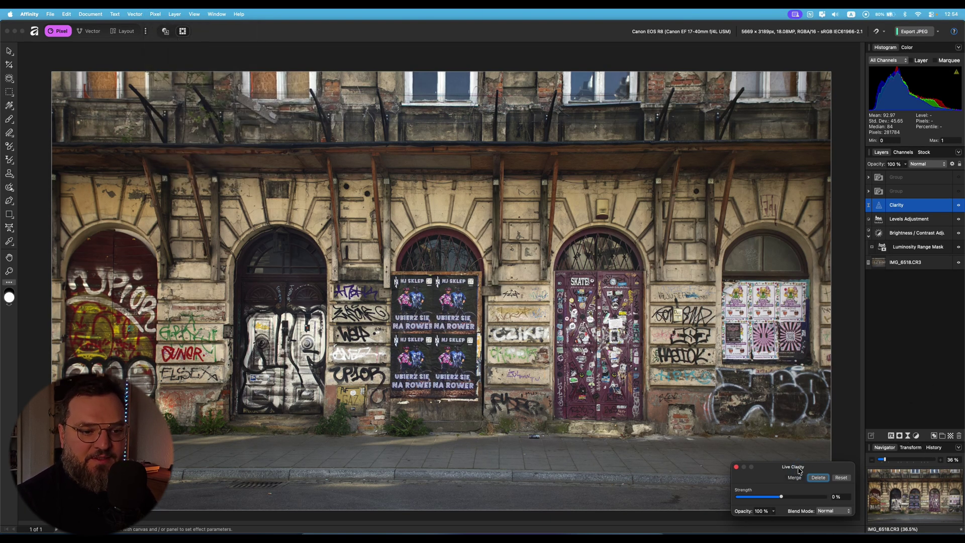
drag(800, 470, 782, 418)
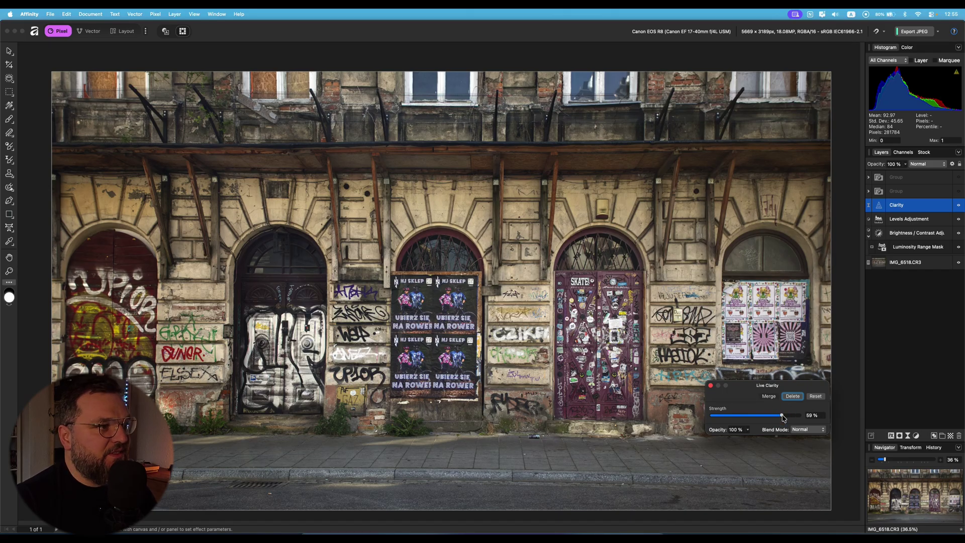
click(710, 385)
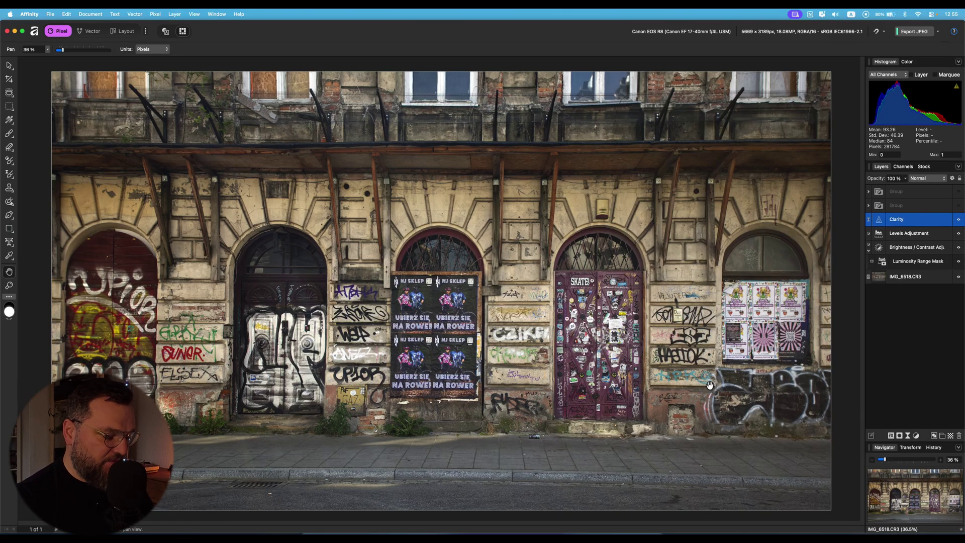
key(super+1)
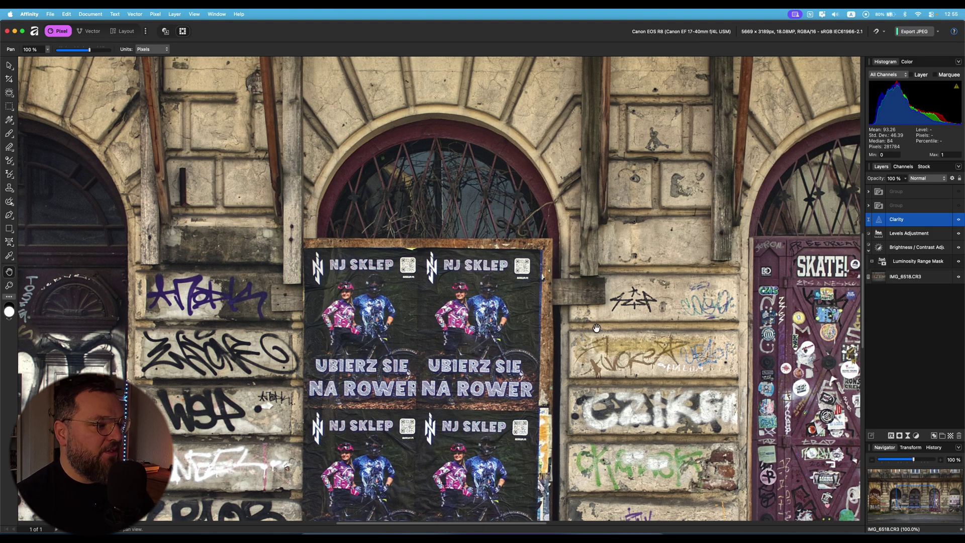
drag(190, 132, 432, 294)
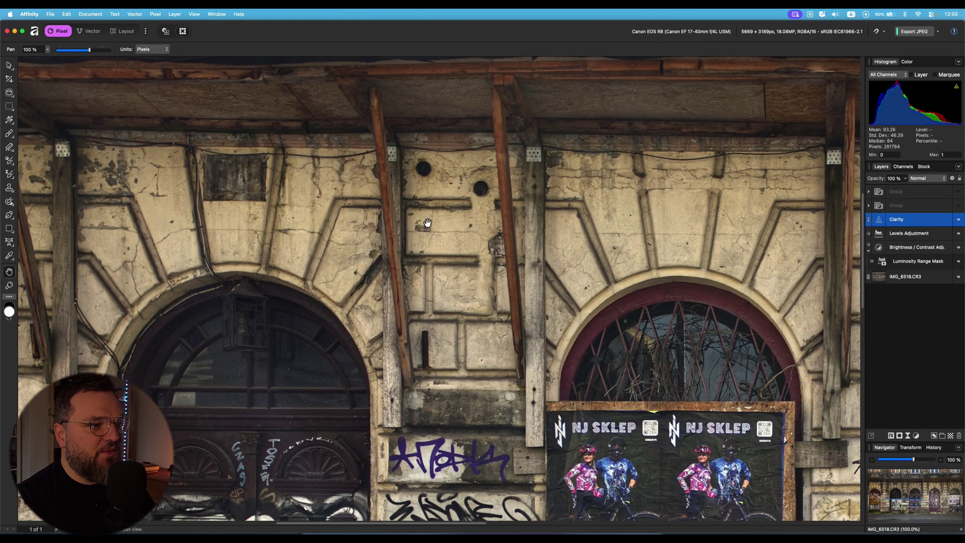
click(959, 222)
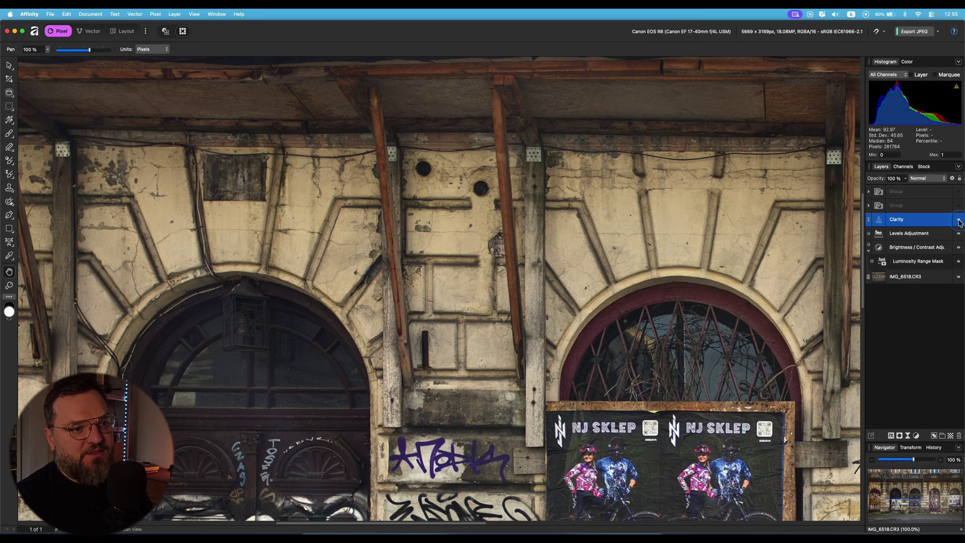
click(960, 221)
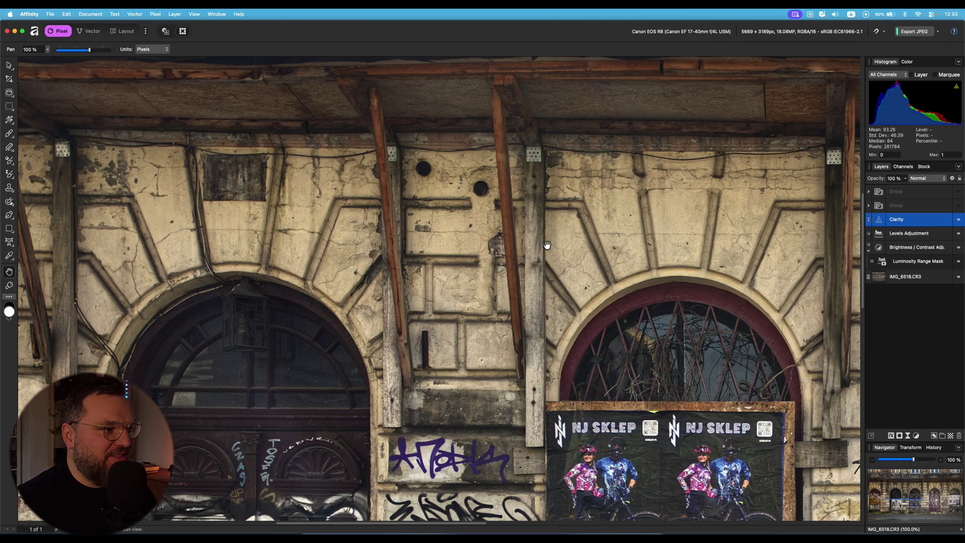
drag(601, 283, 431, 276)
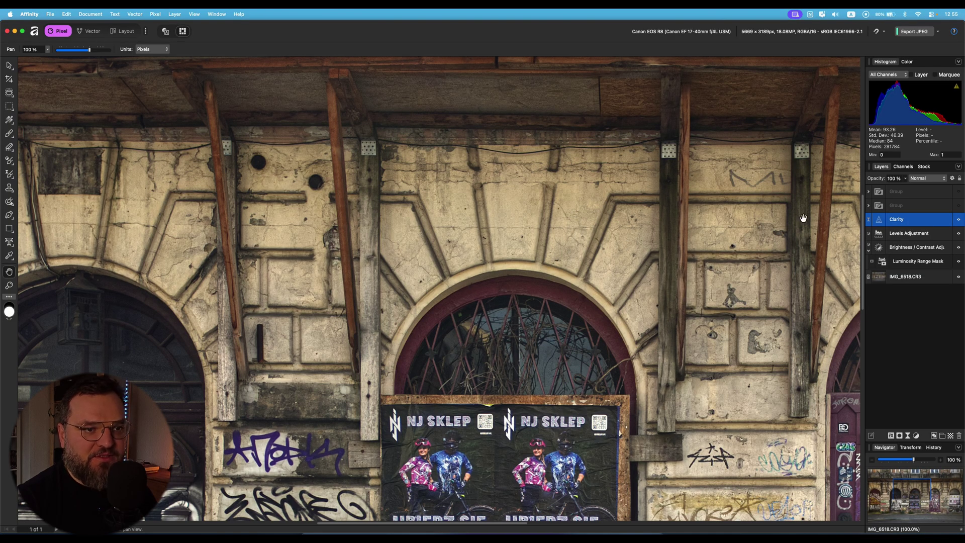
drag(801, 213, 580, 254)
drag(744, 202, 566, 205)
drag(775, 246, 558, 341)
scroll(558, 341, up, 5)
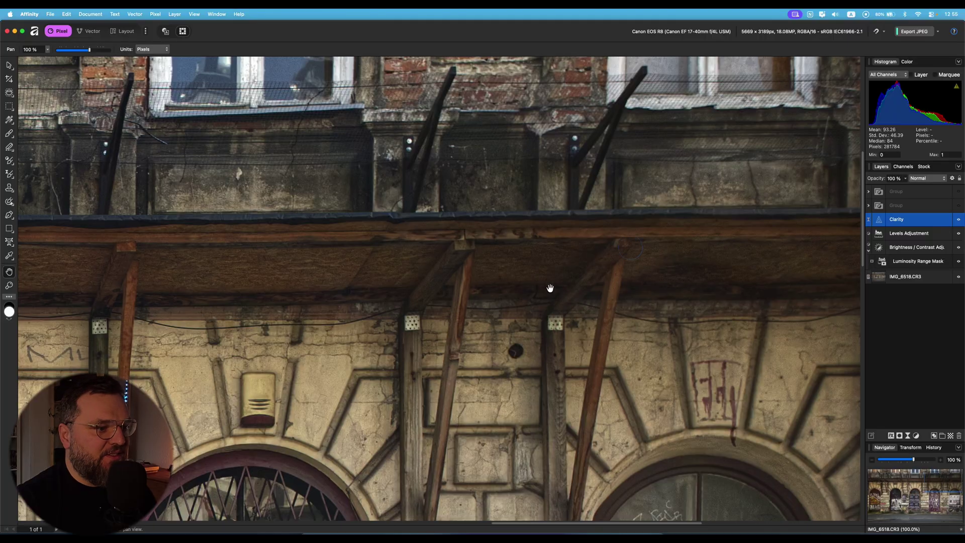
scroll(530, 292, down, 10)
scroll(530, 291, left, 8)
scroll(582, 302, down, 10)
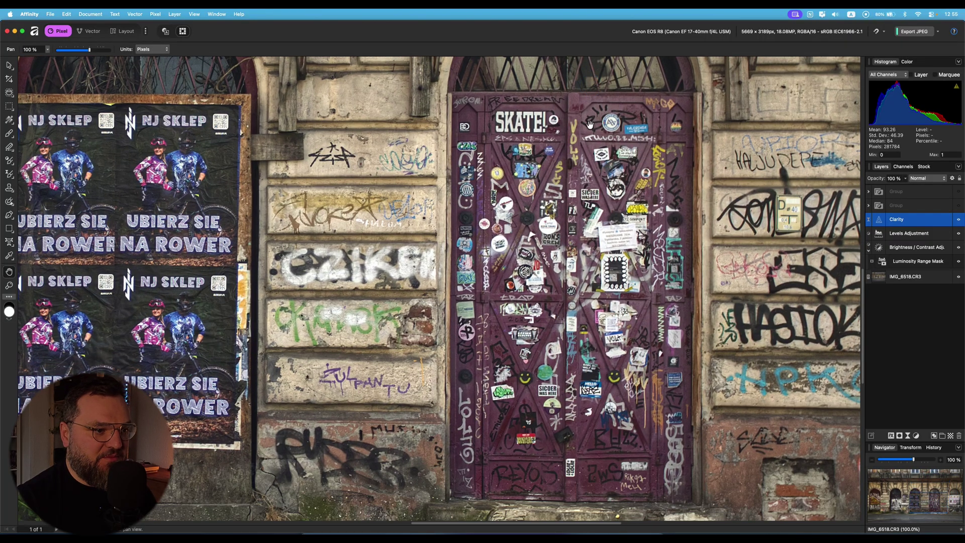
scroll(557, 294, down, 1)
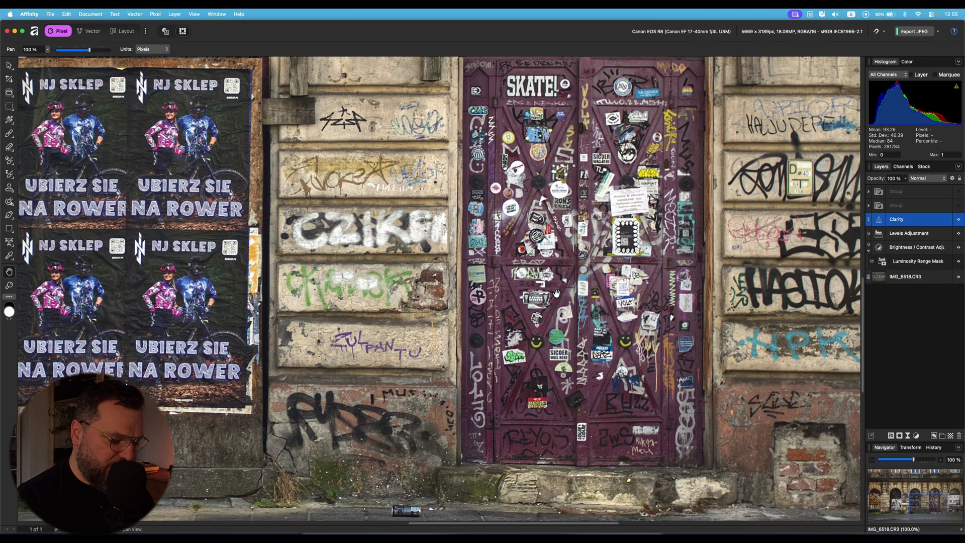
key(super+0)
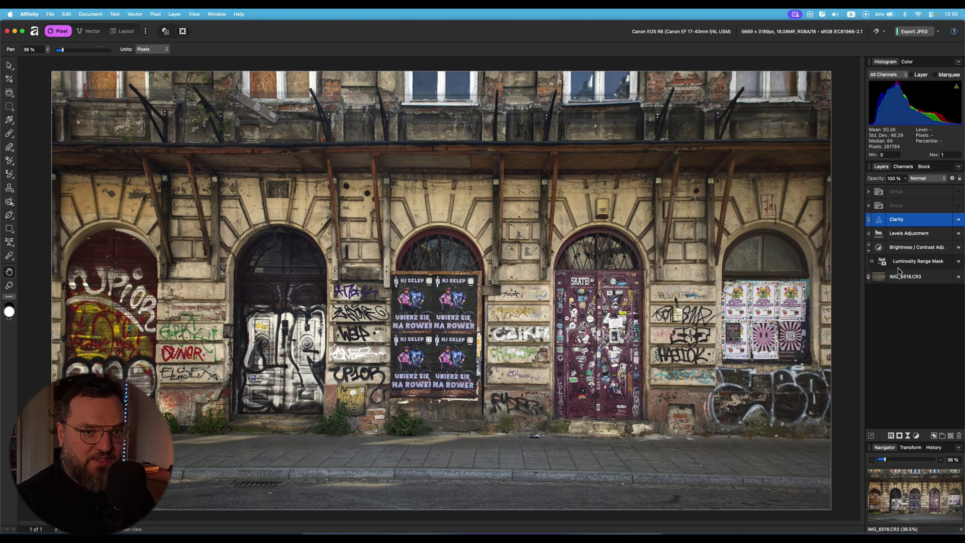
- Browse the live filters list, then dismiss it without adding a filter
click(908, 436)
scroll(925, 477, down, 10)
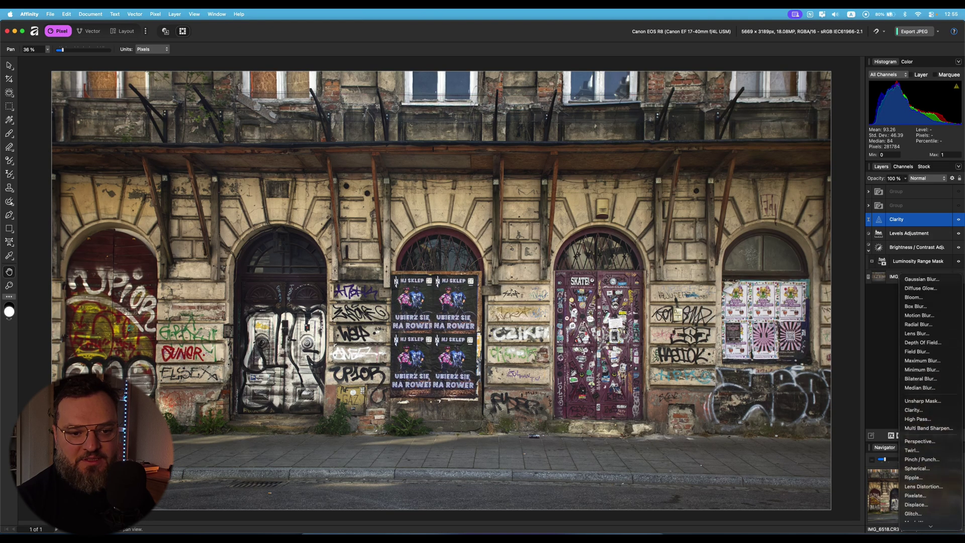
click(886, 401)
- Add a White Balance adjustment above Clarity with its value at 5%
click(918, 436)
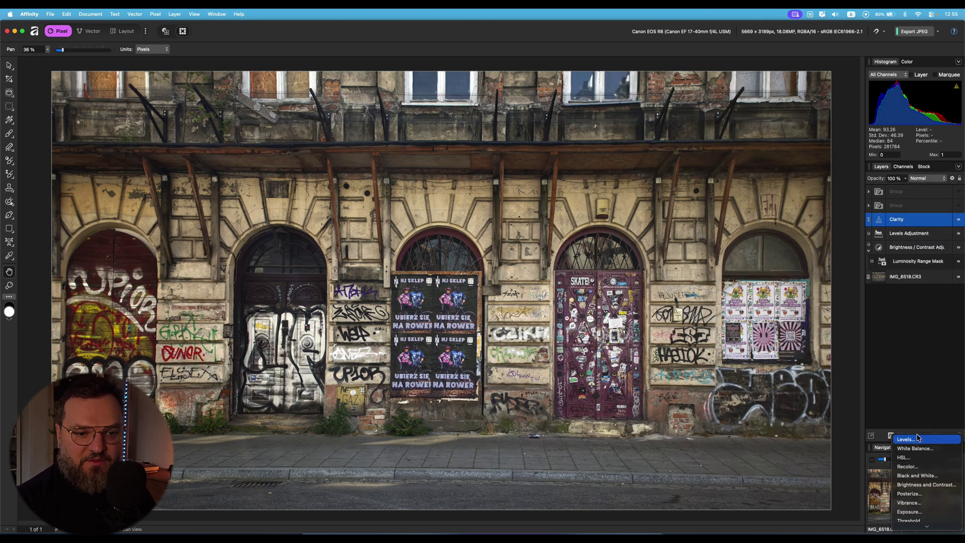
click(915, 448)
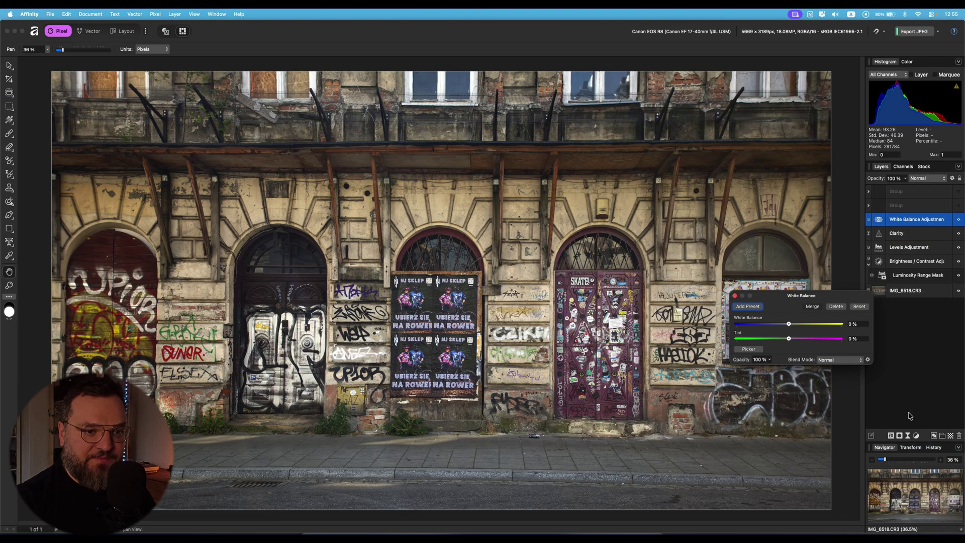
drag(789, 326, 794, 328)
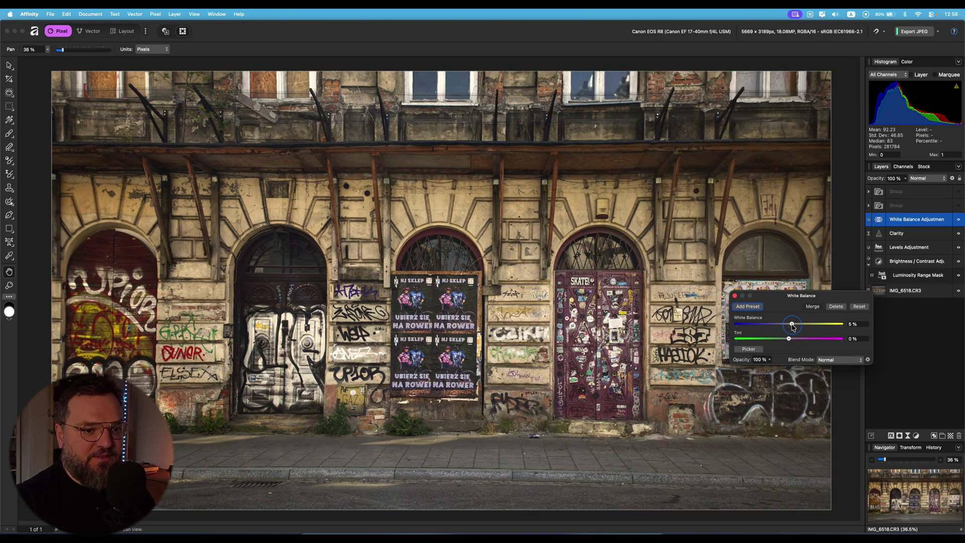
drag(792, 326, 793, 327)
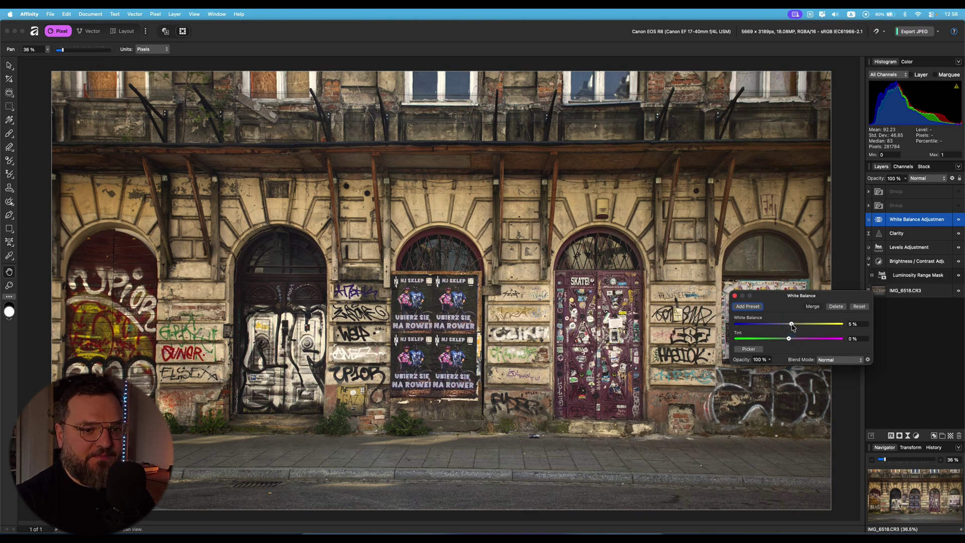
click(735, 297)
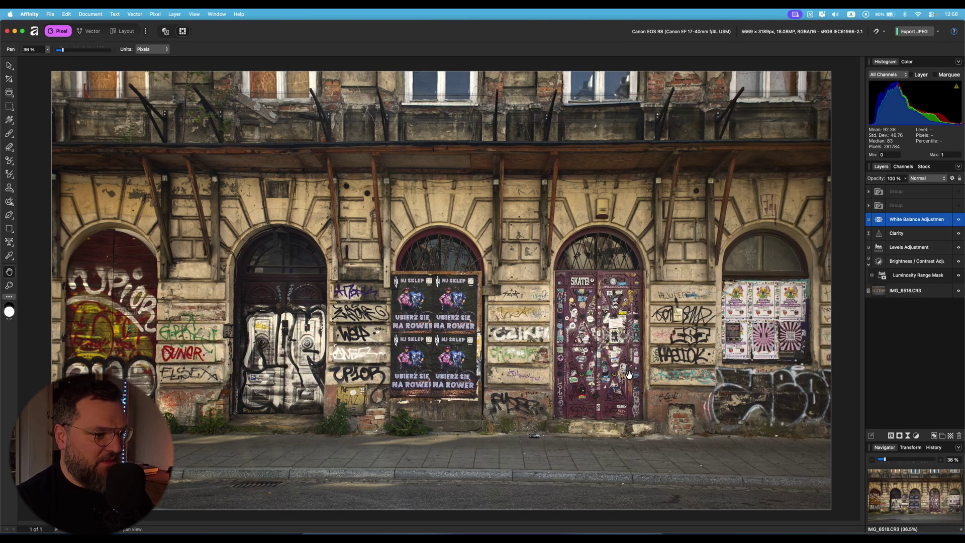
- Group White Balance, Clarity, Levels and Brightness / Contrast, then hide the group to see the unedited photo
shift+click(913, 264)
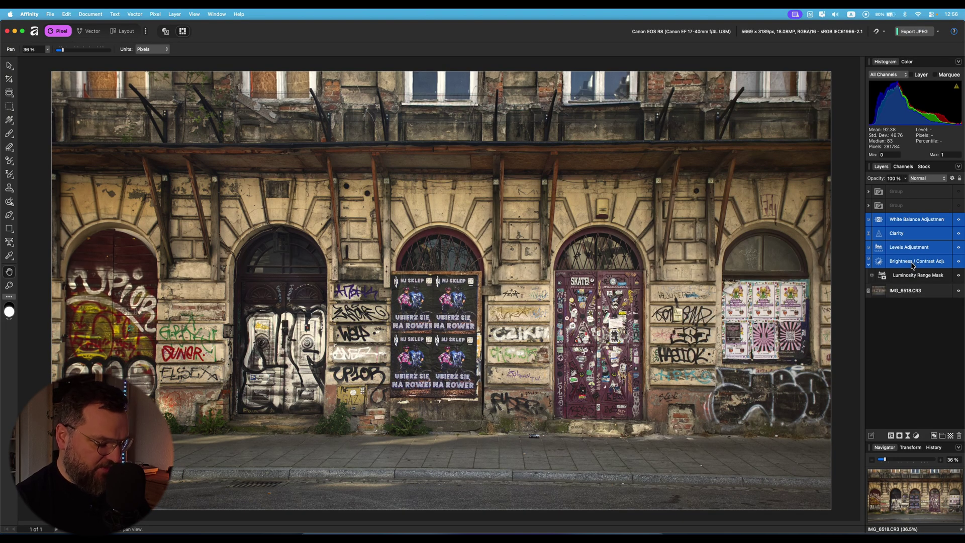
key(super+g)
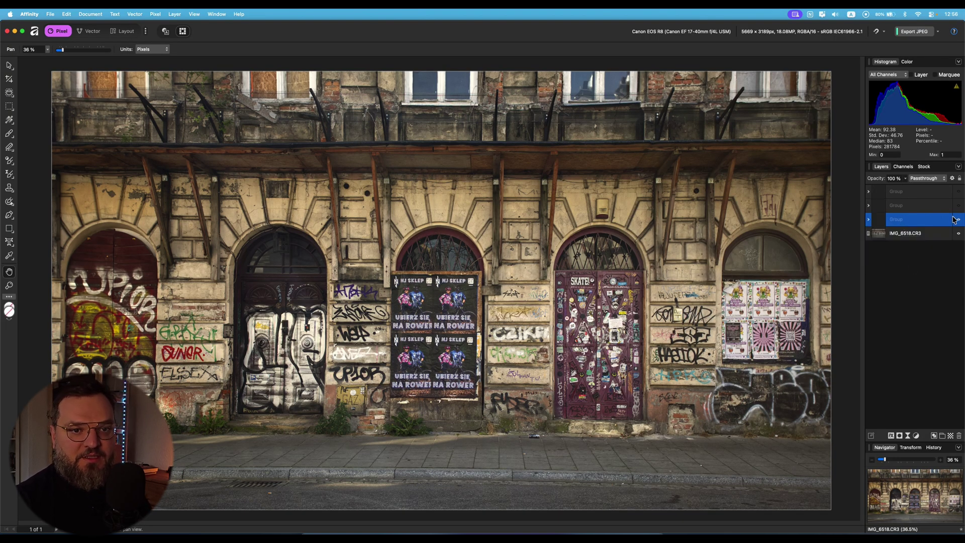
click(960, 221)
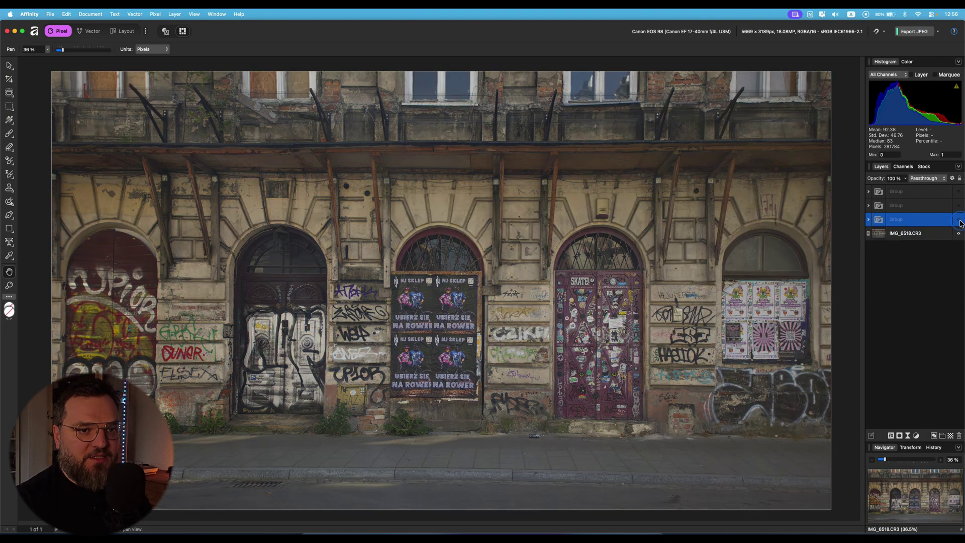
- Toggle the earlier edit groups on and off to compare them with the new group
click(960, 208)
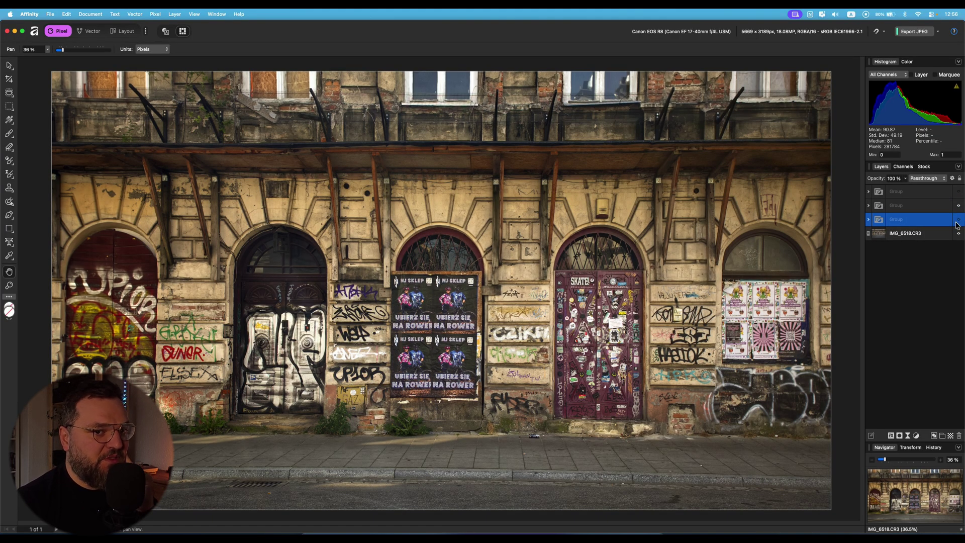
click(961, 223)
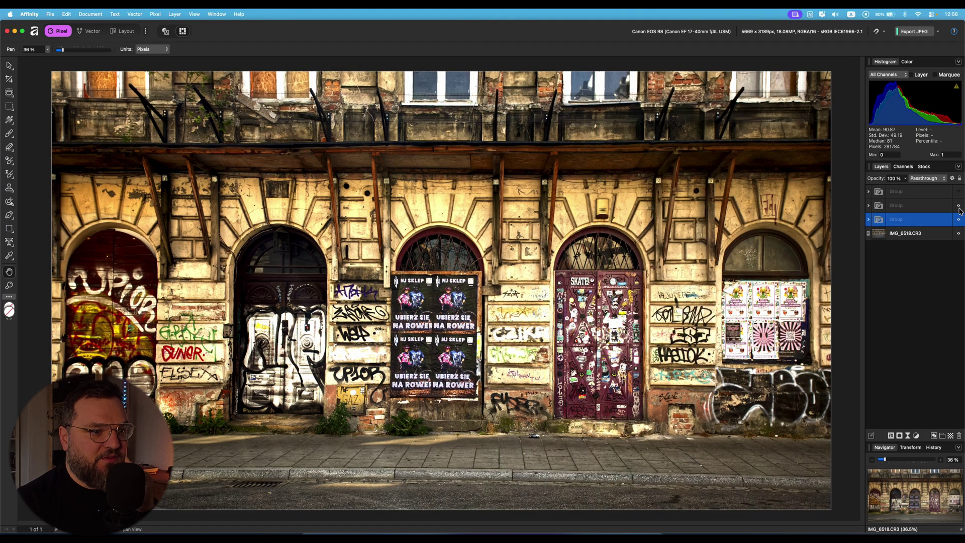
click(960, 211)
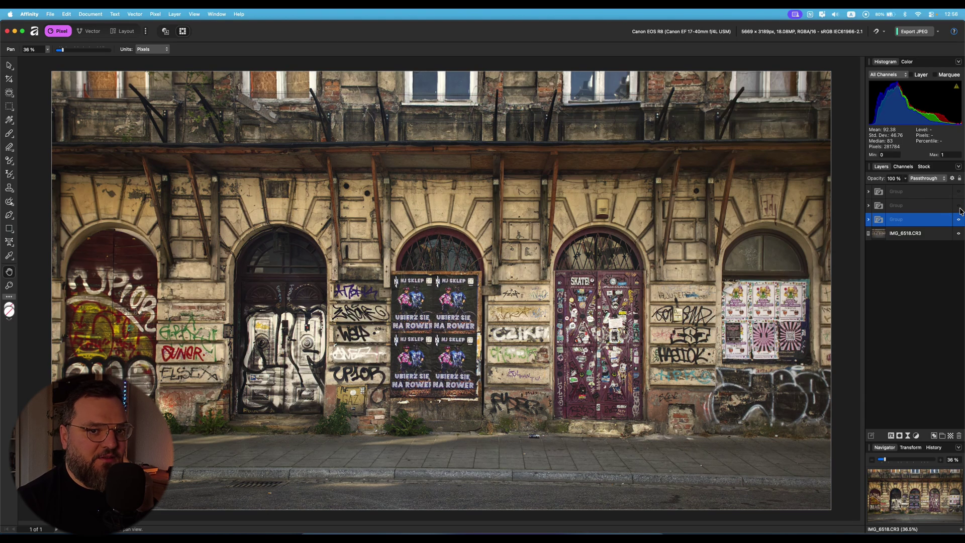
click(958, 220)
click(959, 220)
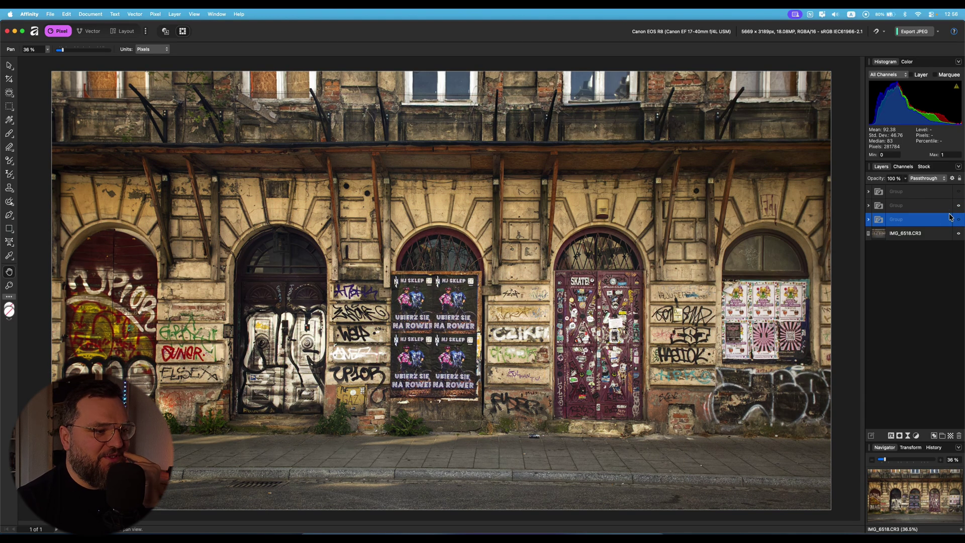
click(922, 210)
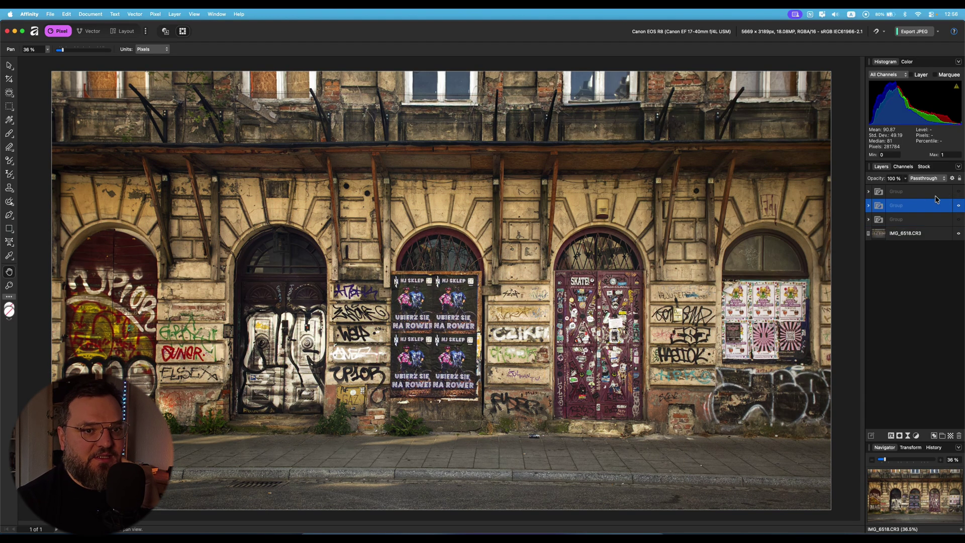
click(959, 192)
click(961, 207)
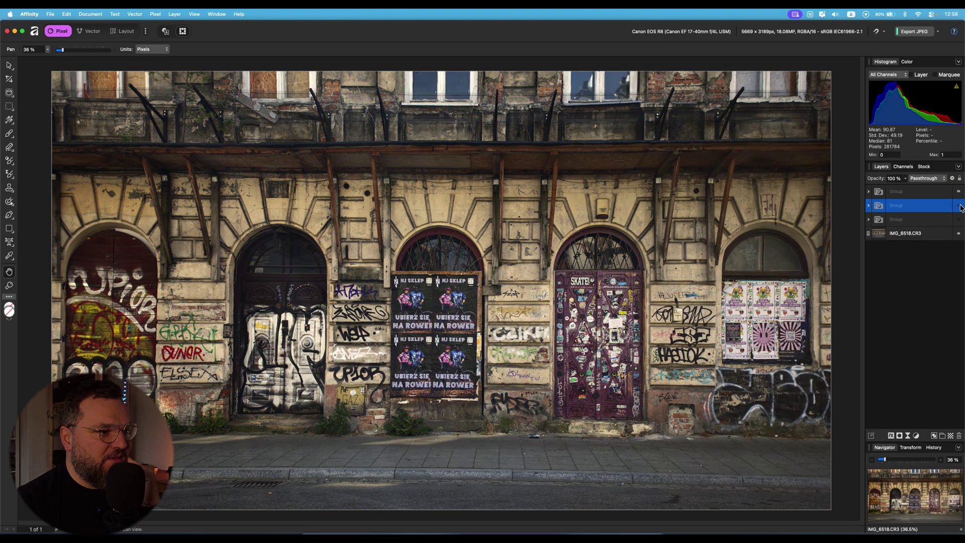